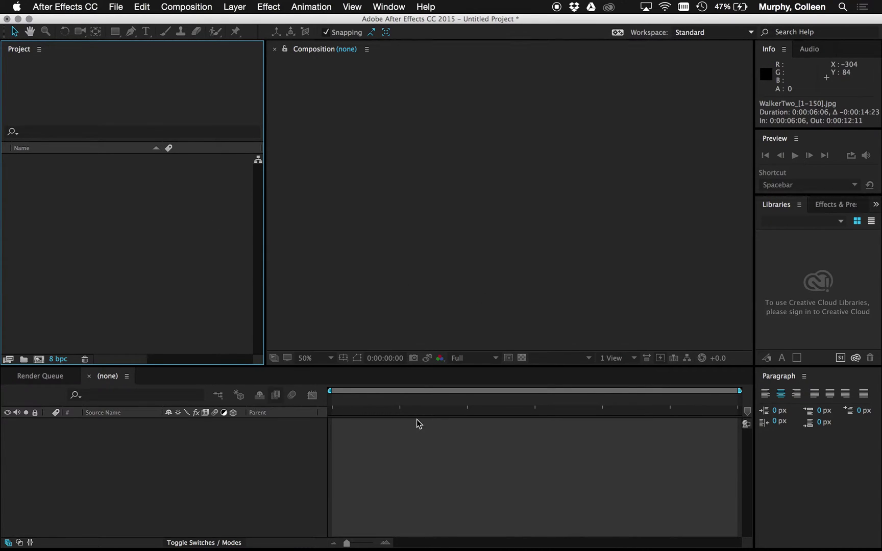
Import WalkerTwo_1.jpg from the images folder as the JPEG sequence WalkerTwo_[1-150].jpg
right_click(104, 224)
mouse_move(128, 280)
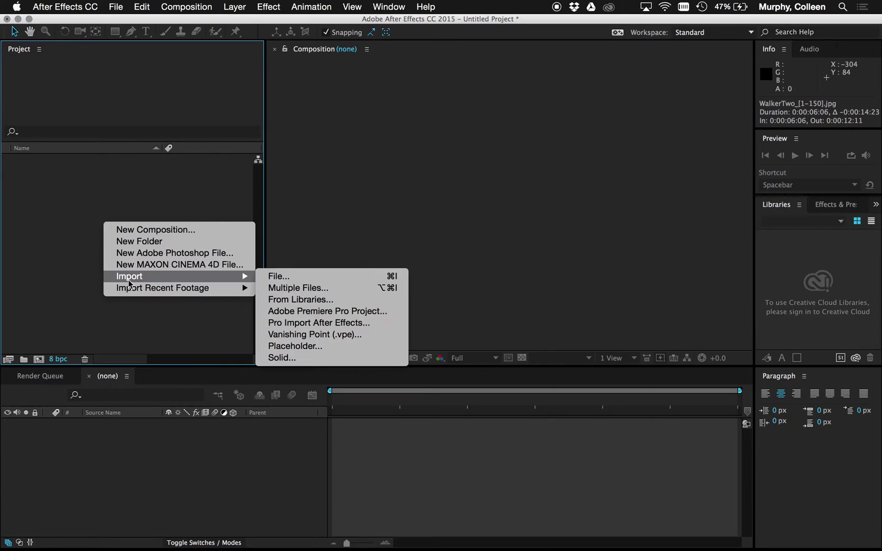
click(321, 274)
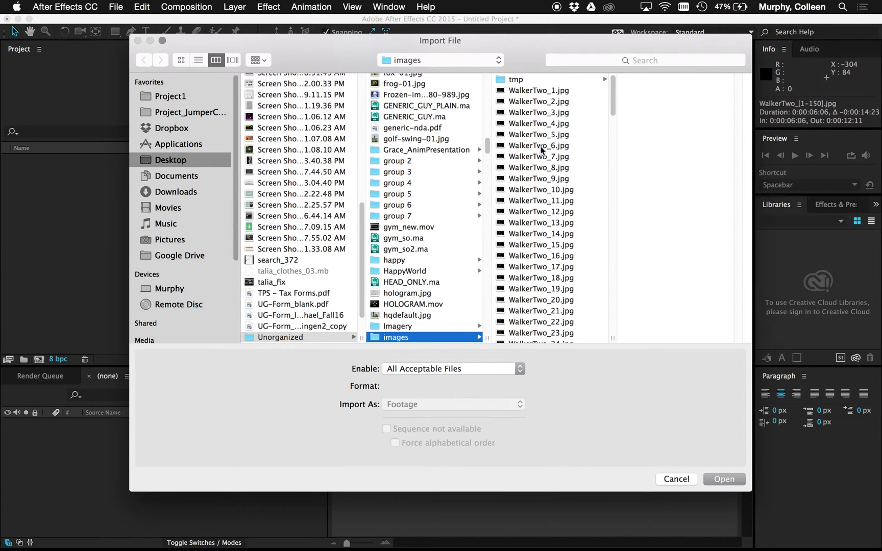
click(529, 93)
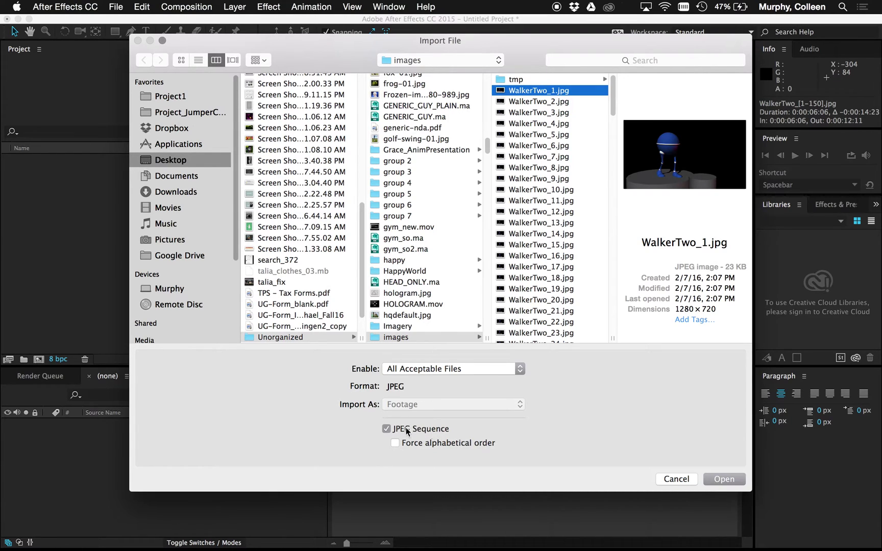
click(724, 479)
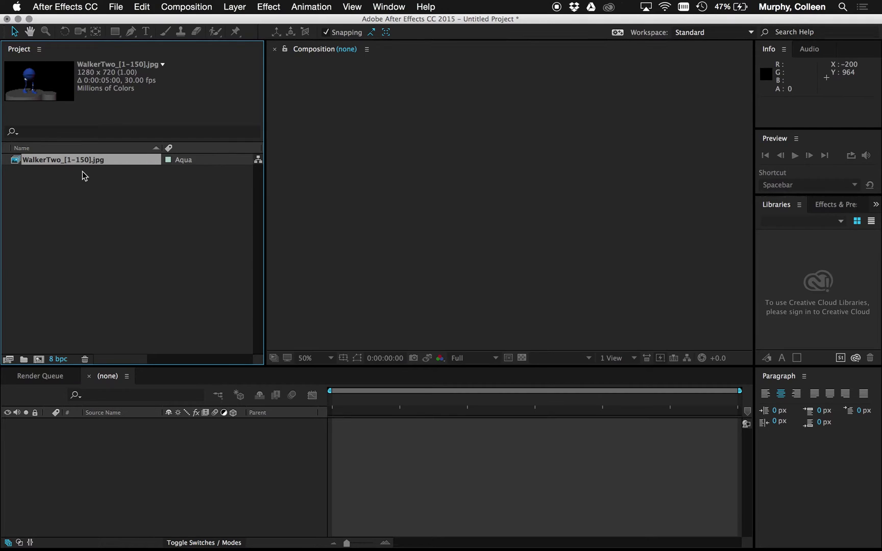
Interpret the WalkerTwo_[1-150].jpg footage at 24 fps, lengthening it to 0:00:06:06
right_click(47, 164)
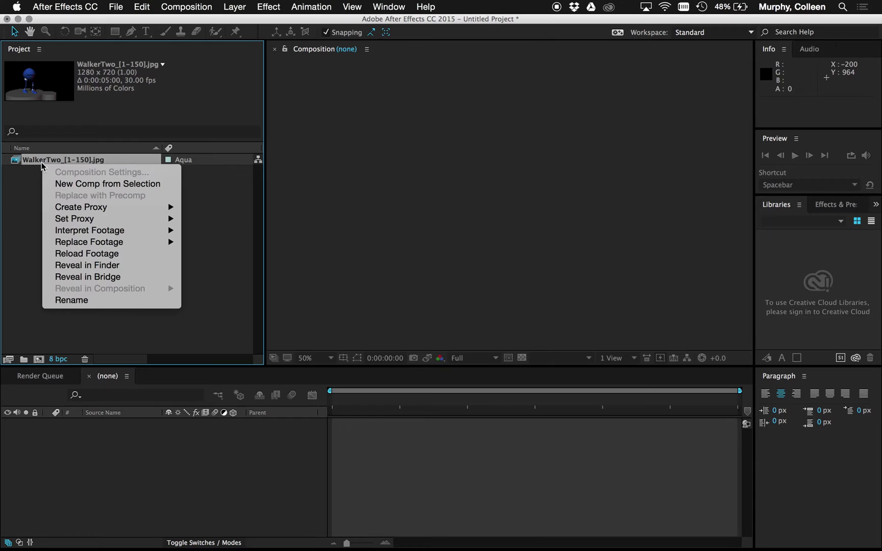
mouse_move(93, 235)
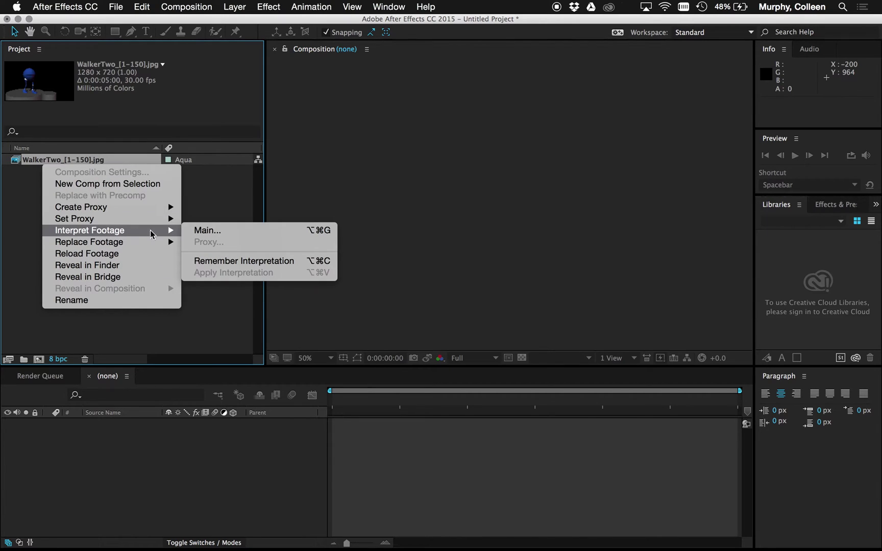
click(203, 234)
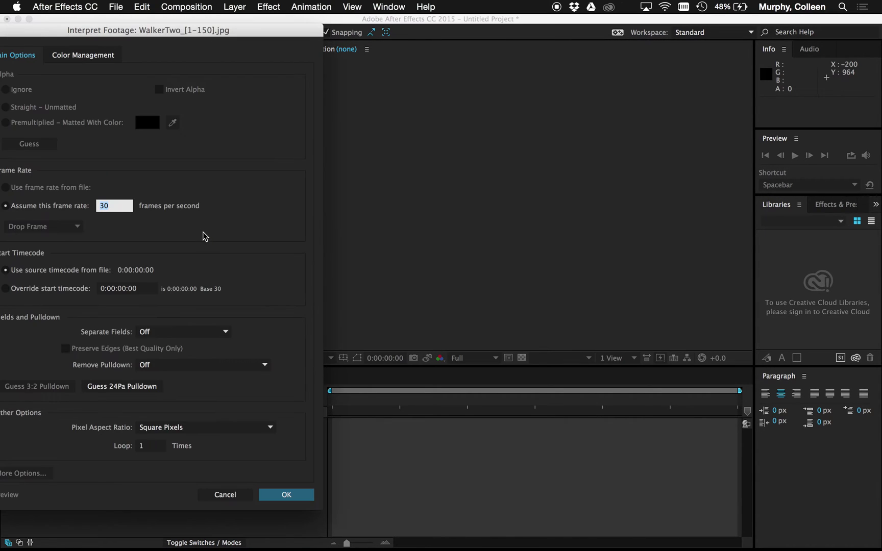
drag(211, 32, 621, 22)
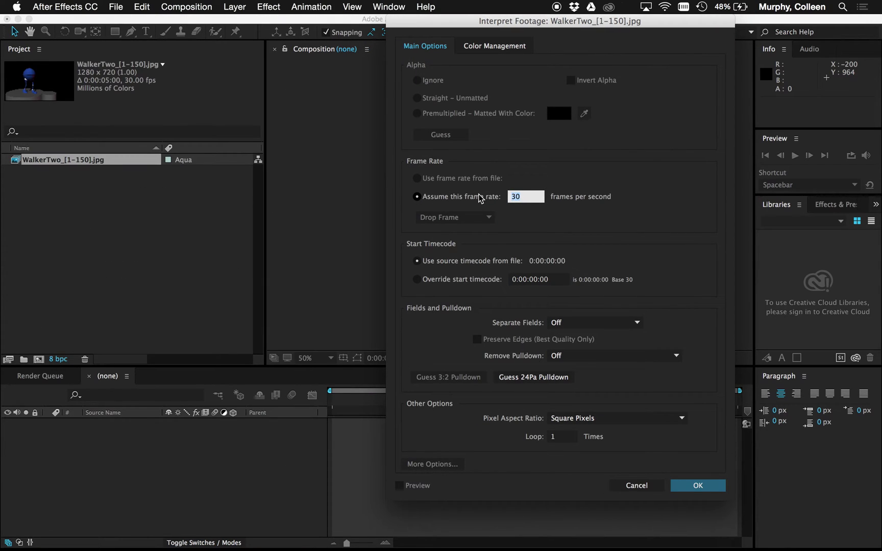
text(24)
click(717, 489)
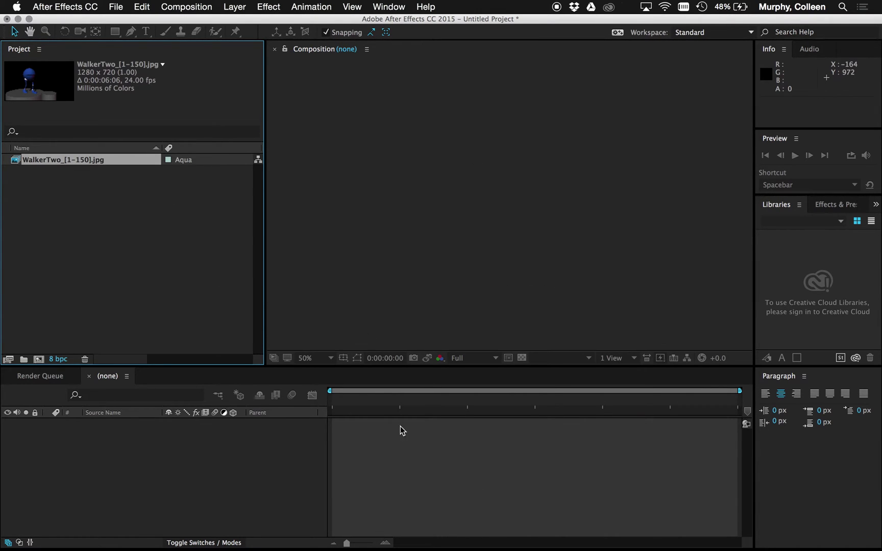
Create a 1280 x 720, 24 fps WalkerTwo composition from the footage with New Comp from Selection
right_click(35, 161)
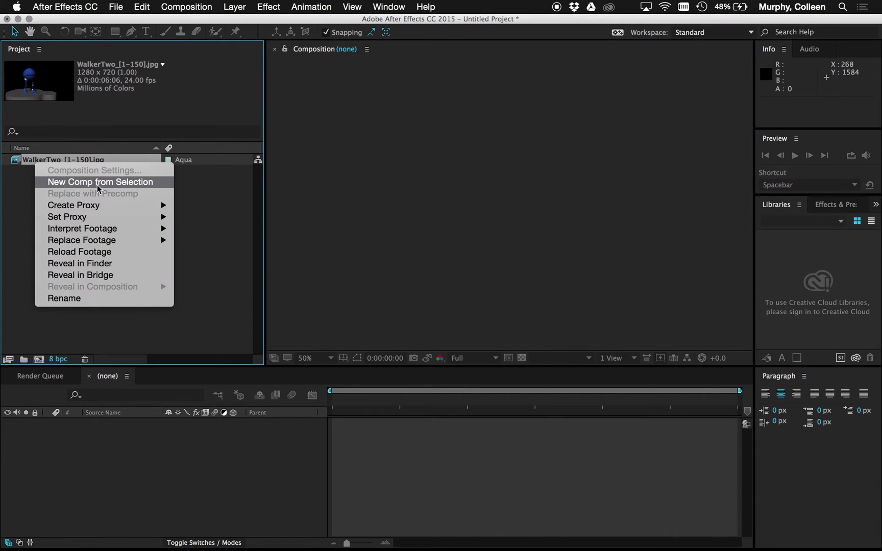
click(112, 187)
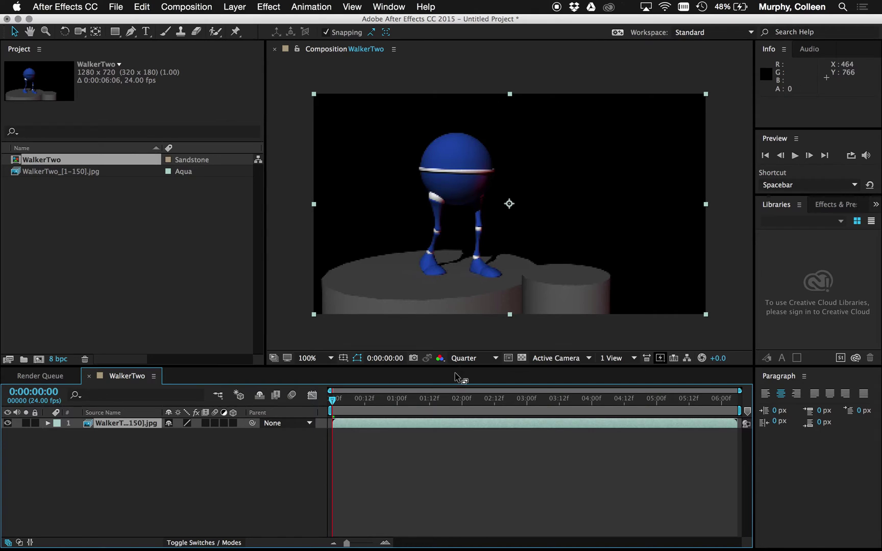
click(494, 359)
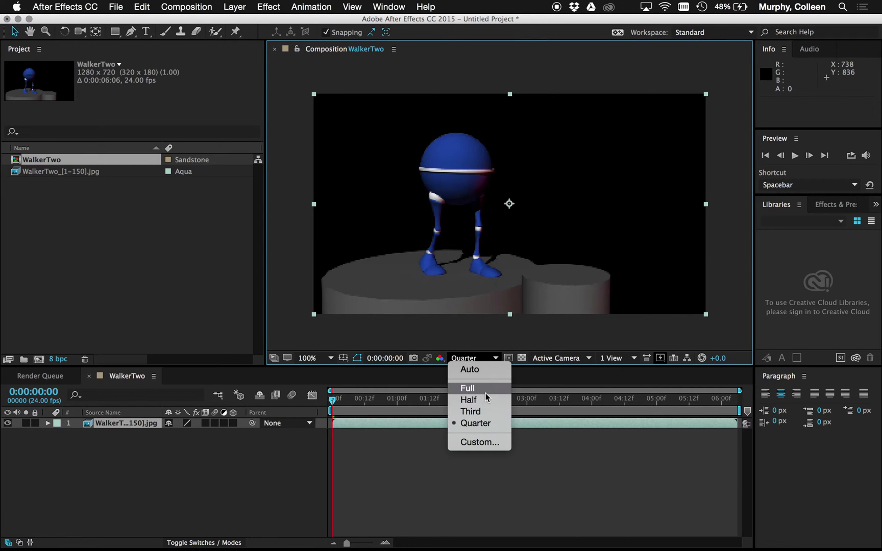
click(468, 389)
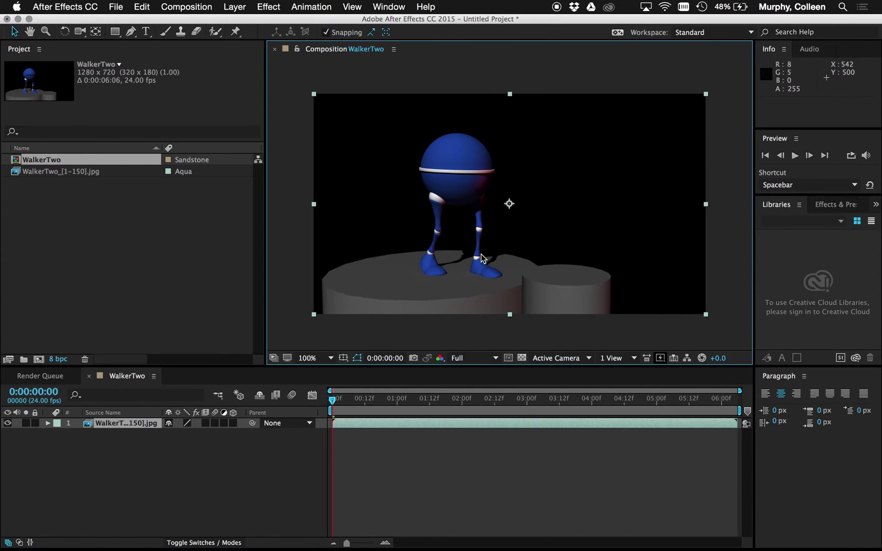
click(498, 357)
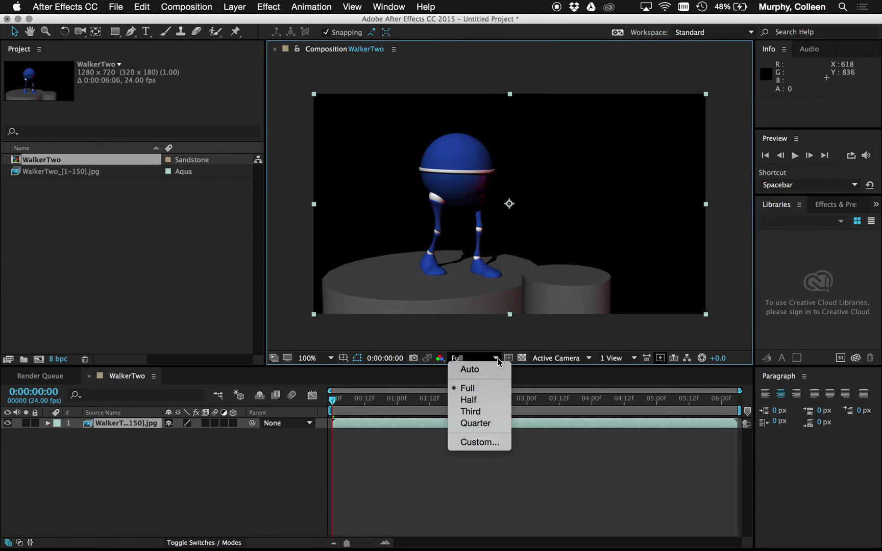
click(476, 423)
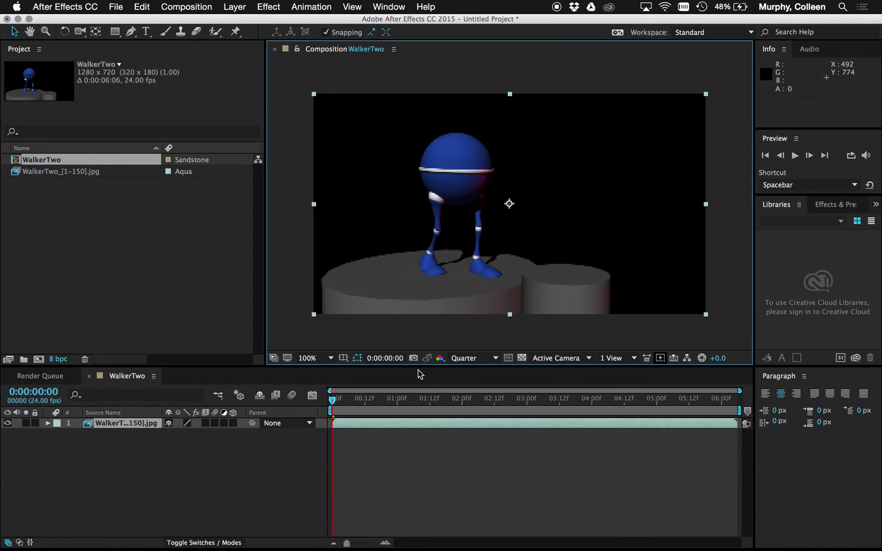
click(49, 173)
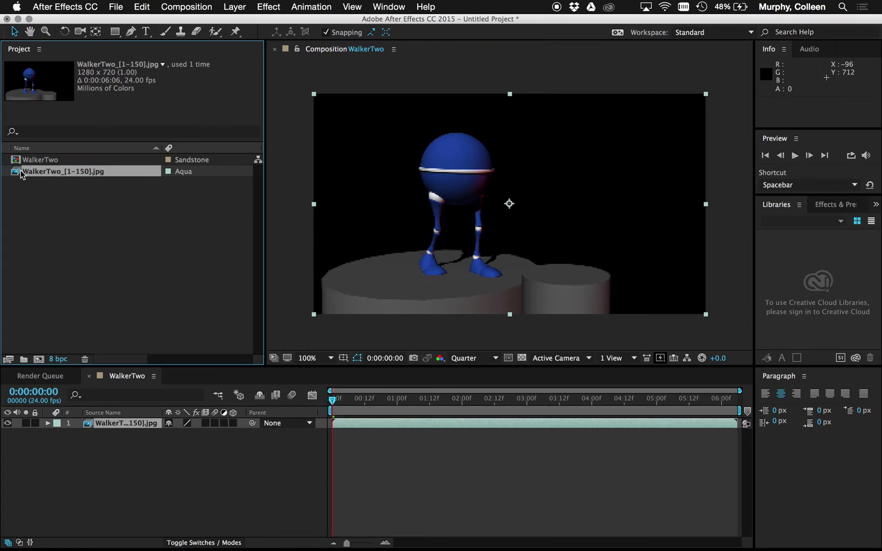
In the footage's Color Management settings, set Interpret As Linear Light to On
right_click(38, 173)
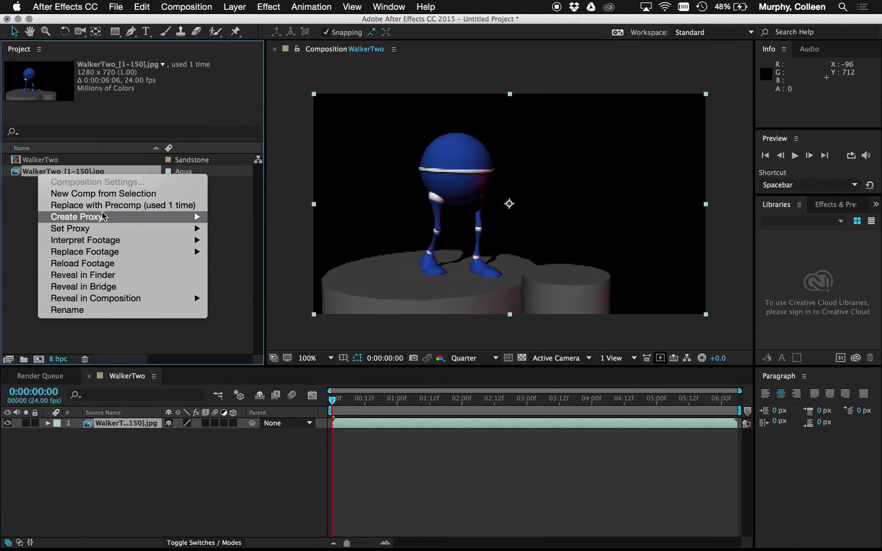
mouse_move(94, 244)
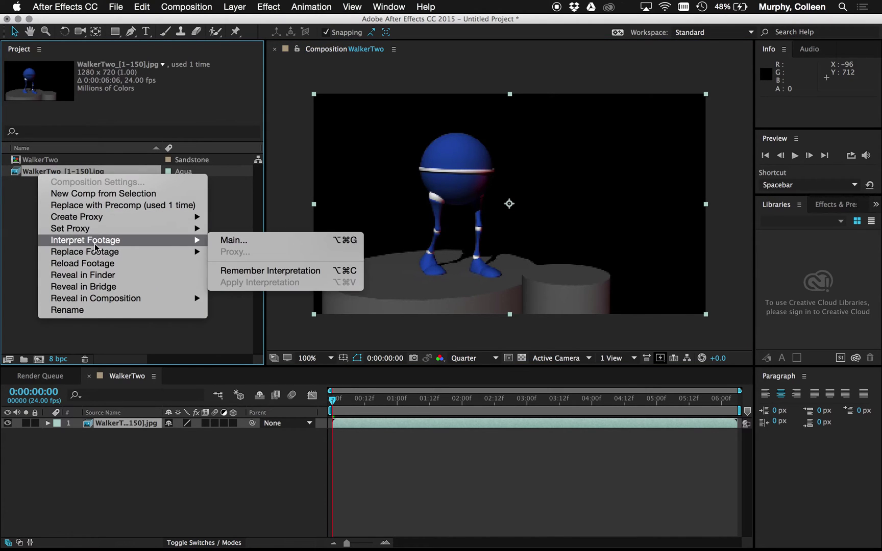
click(229, 245)
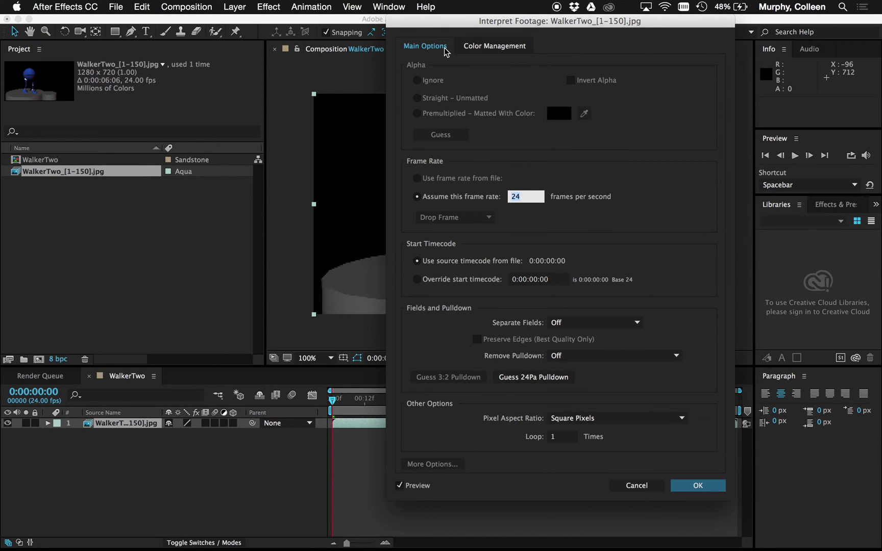
click(474, 47)
click(451, 48)
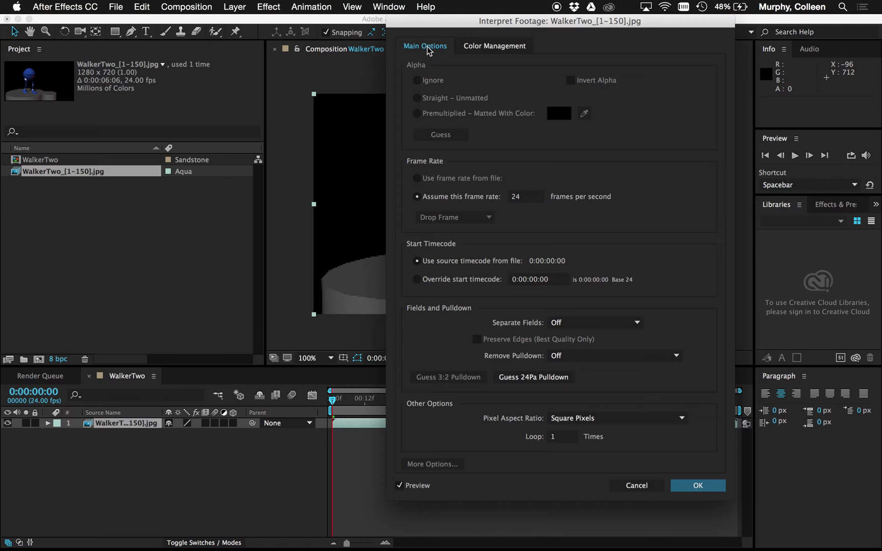
click(493, 48)
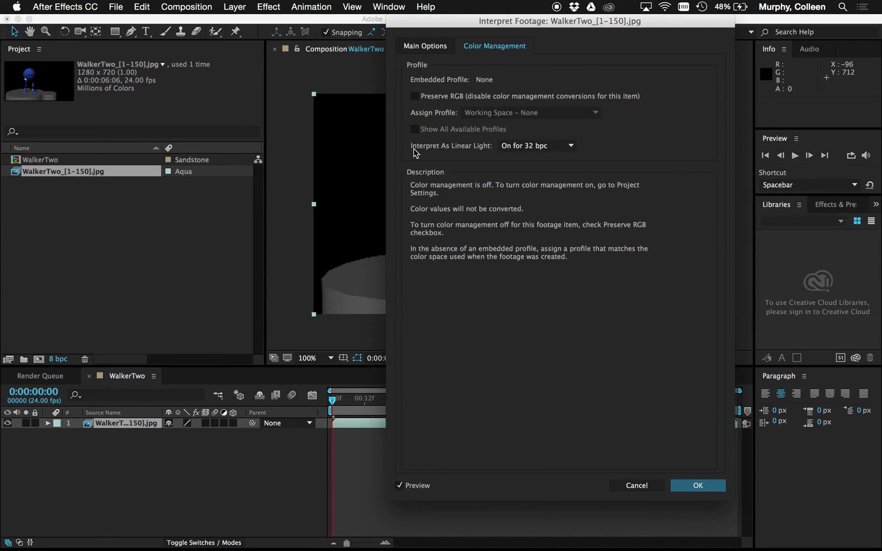
click(553, 149)
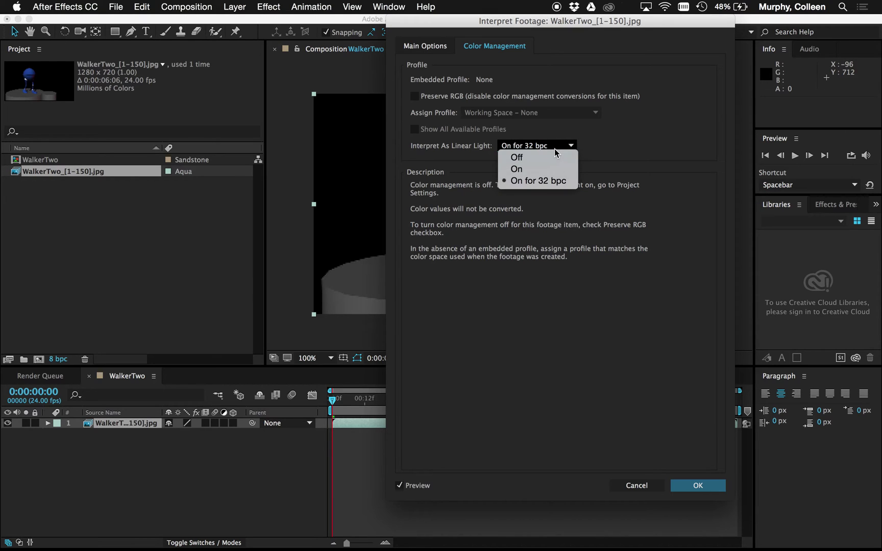
click(510, 170)
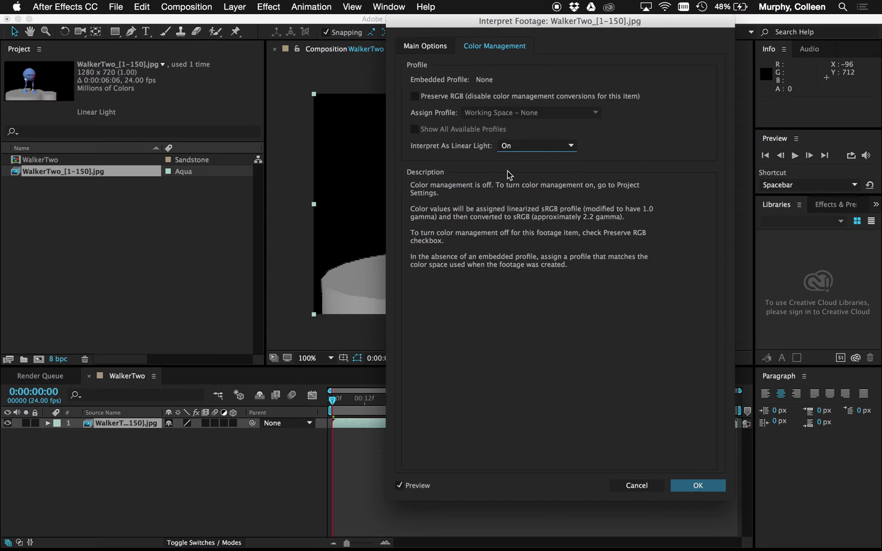
Compare the preview with 'On for 32 bpc', revert to On, and apply the interpretation
drag(589, 26, 192, 25)
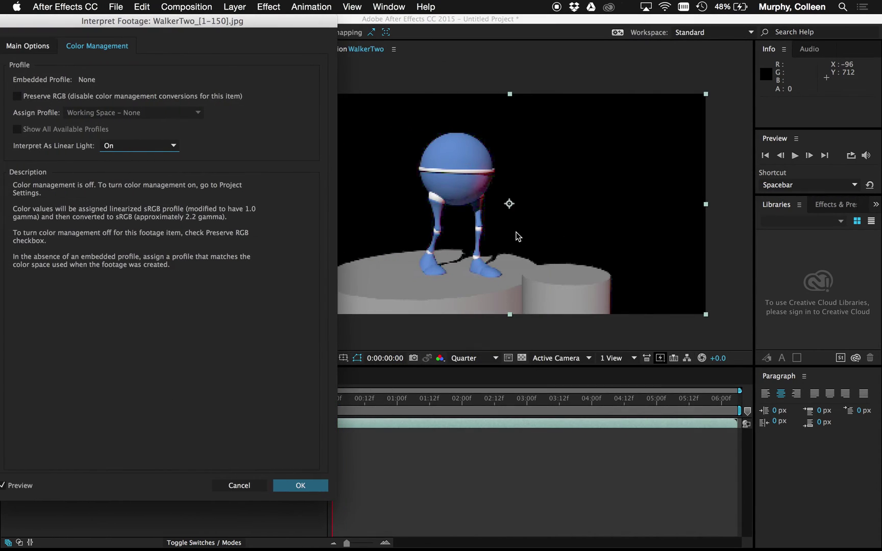
click(118, 146)
click(123, 180)
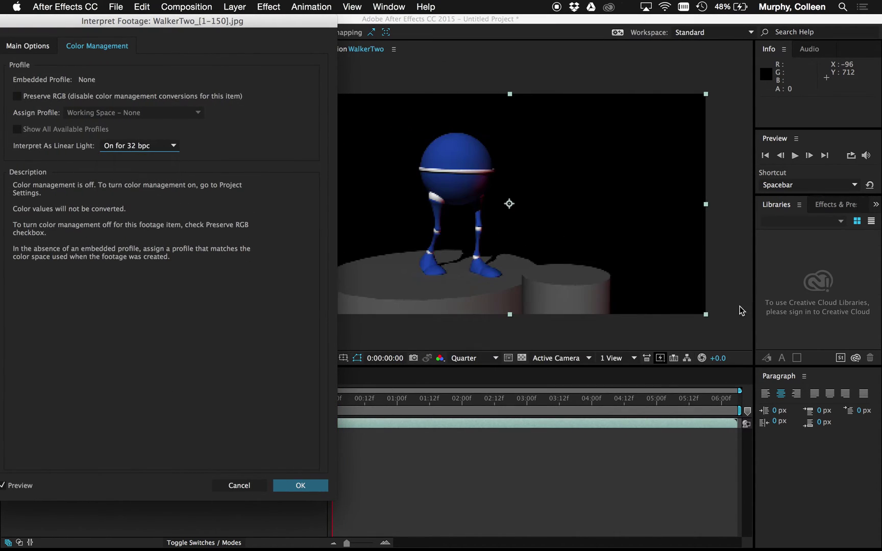
click(143, 146)
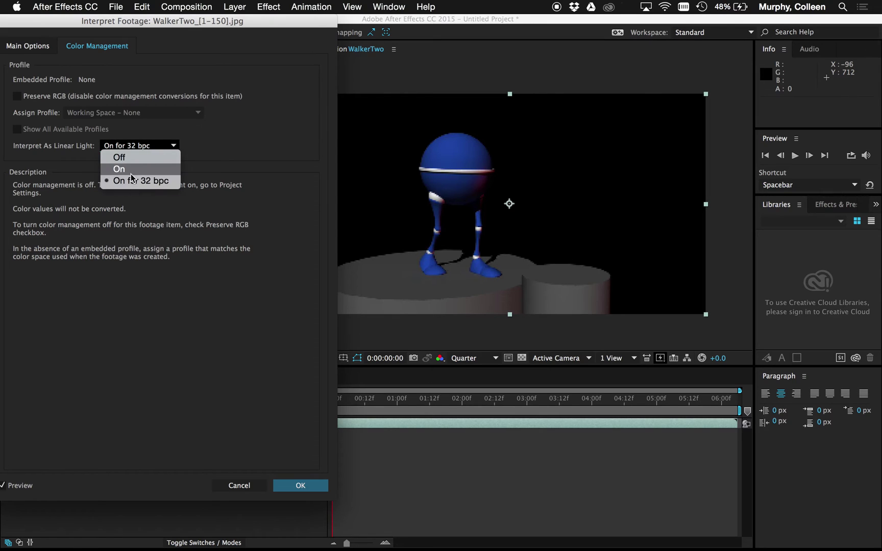
click(131, 172)
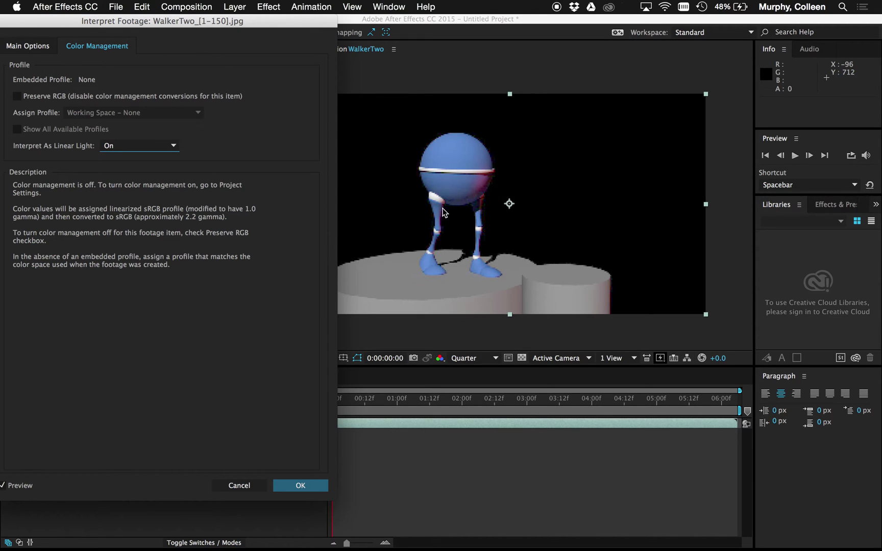
click(294, 486)
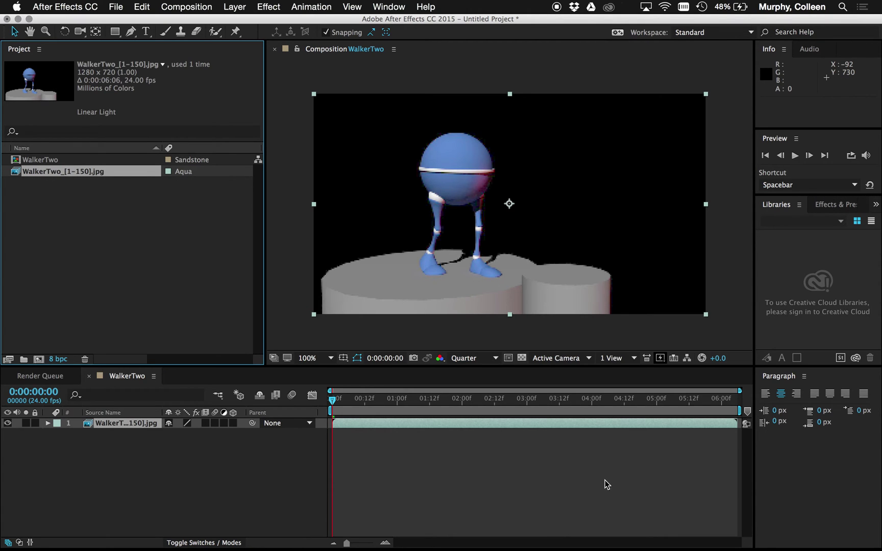
drag(437, 399, 335, 413)
click(43, 161)
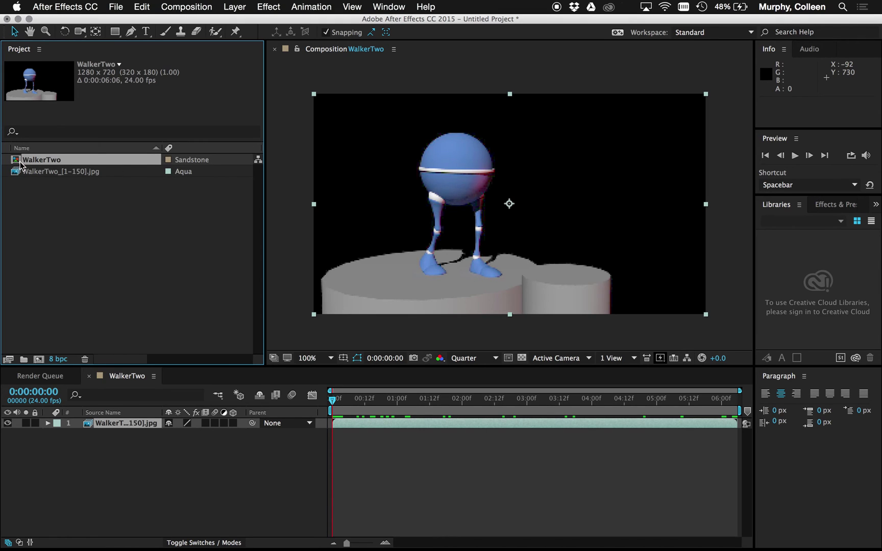
Change the WalkerTwo composition duration from 0:00:06:06 to 0:01:00:00 in Composition Settings
right_click(38, 160)
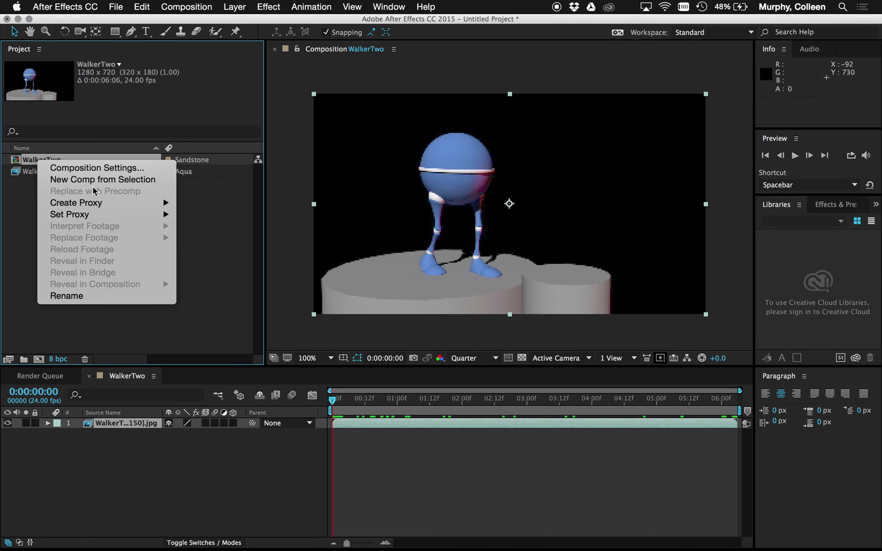
click(72, 169)
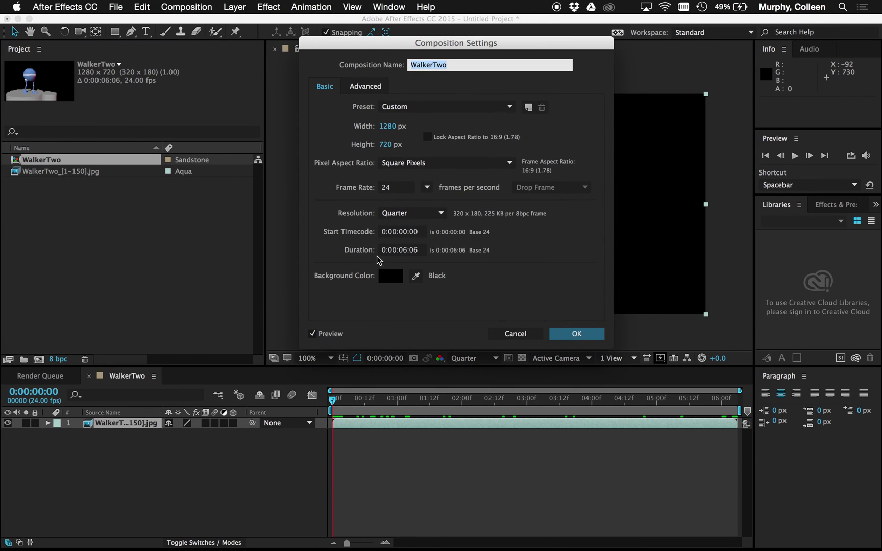
click(385, 250)
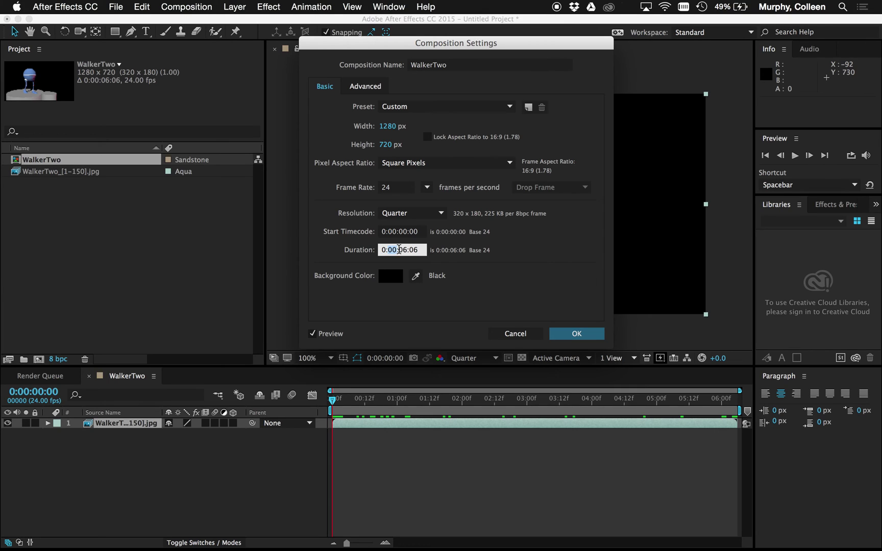
click(399, 250)
click(413, 251)
text(01)
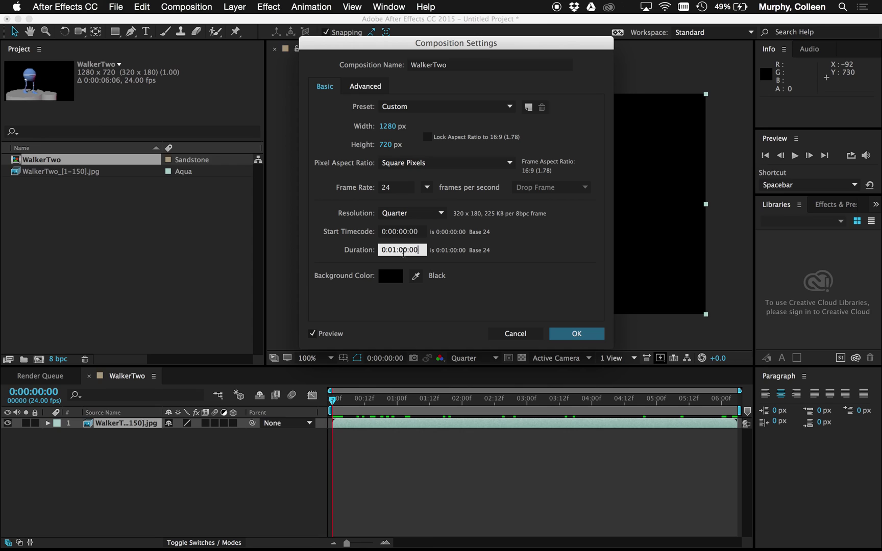
click(576, 334)
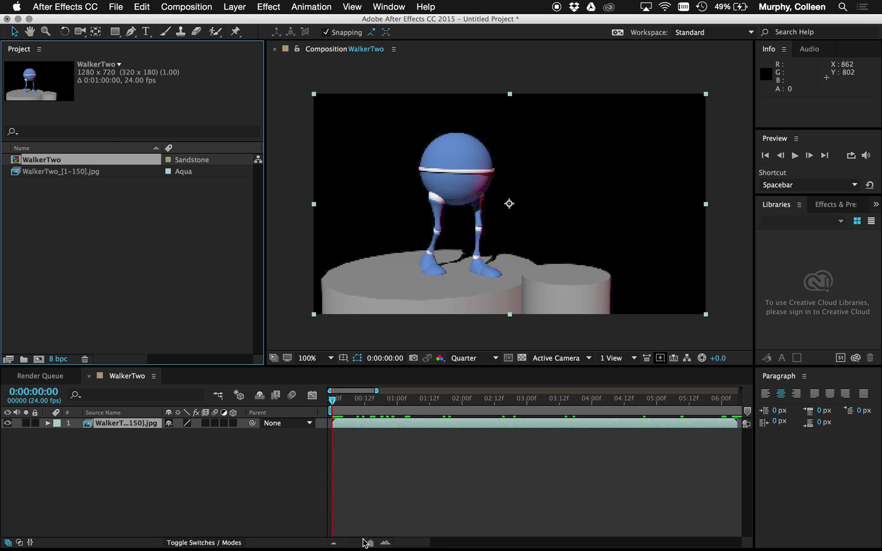
Zoom the timeline out to the full minute, showing footage only in the first six seconds
drag(365, 542, 331, 545)
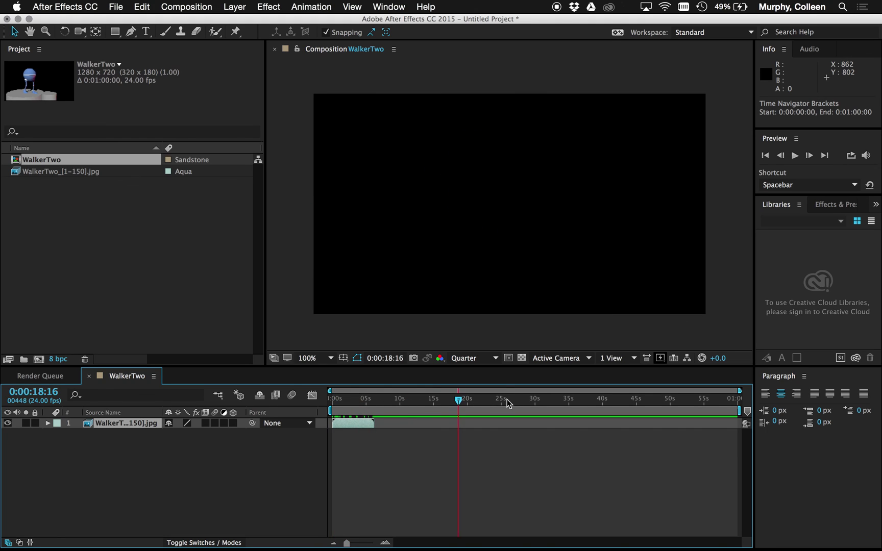